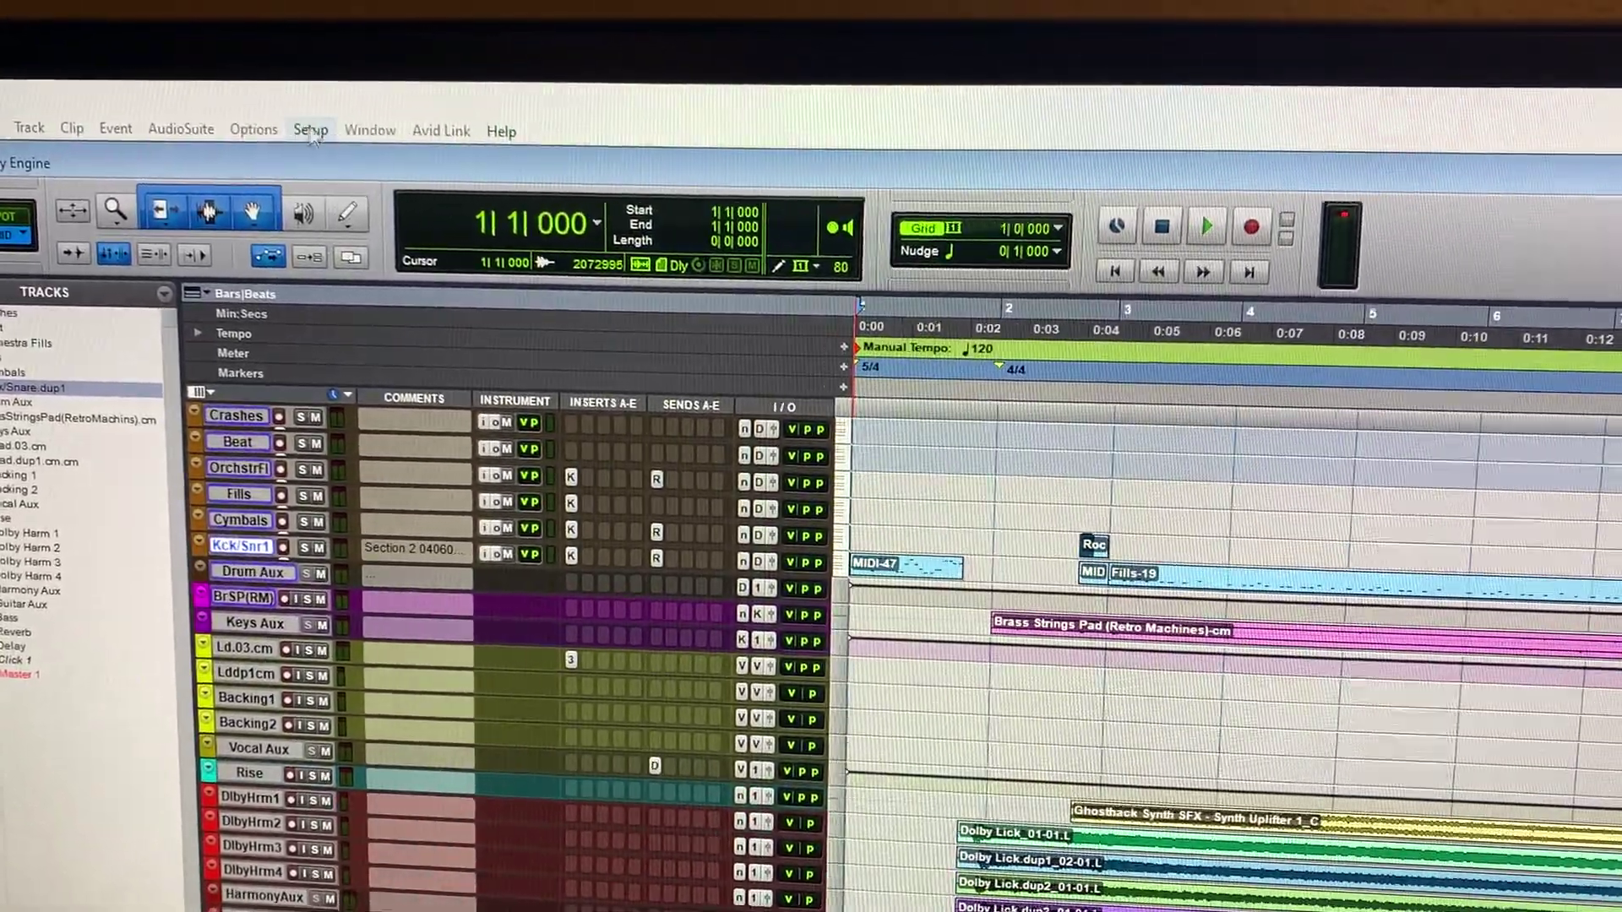
# Open Setup > Peripherals to show the MIDI Controllers settings.
pyautogui.click(310, 131)
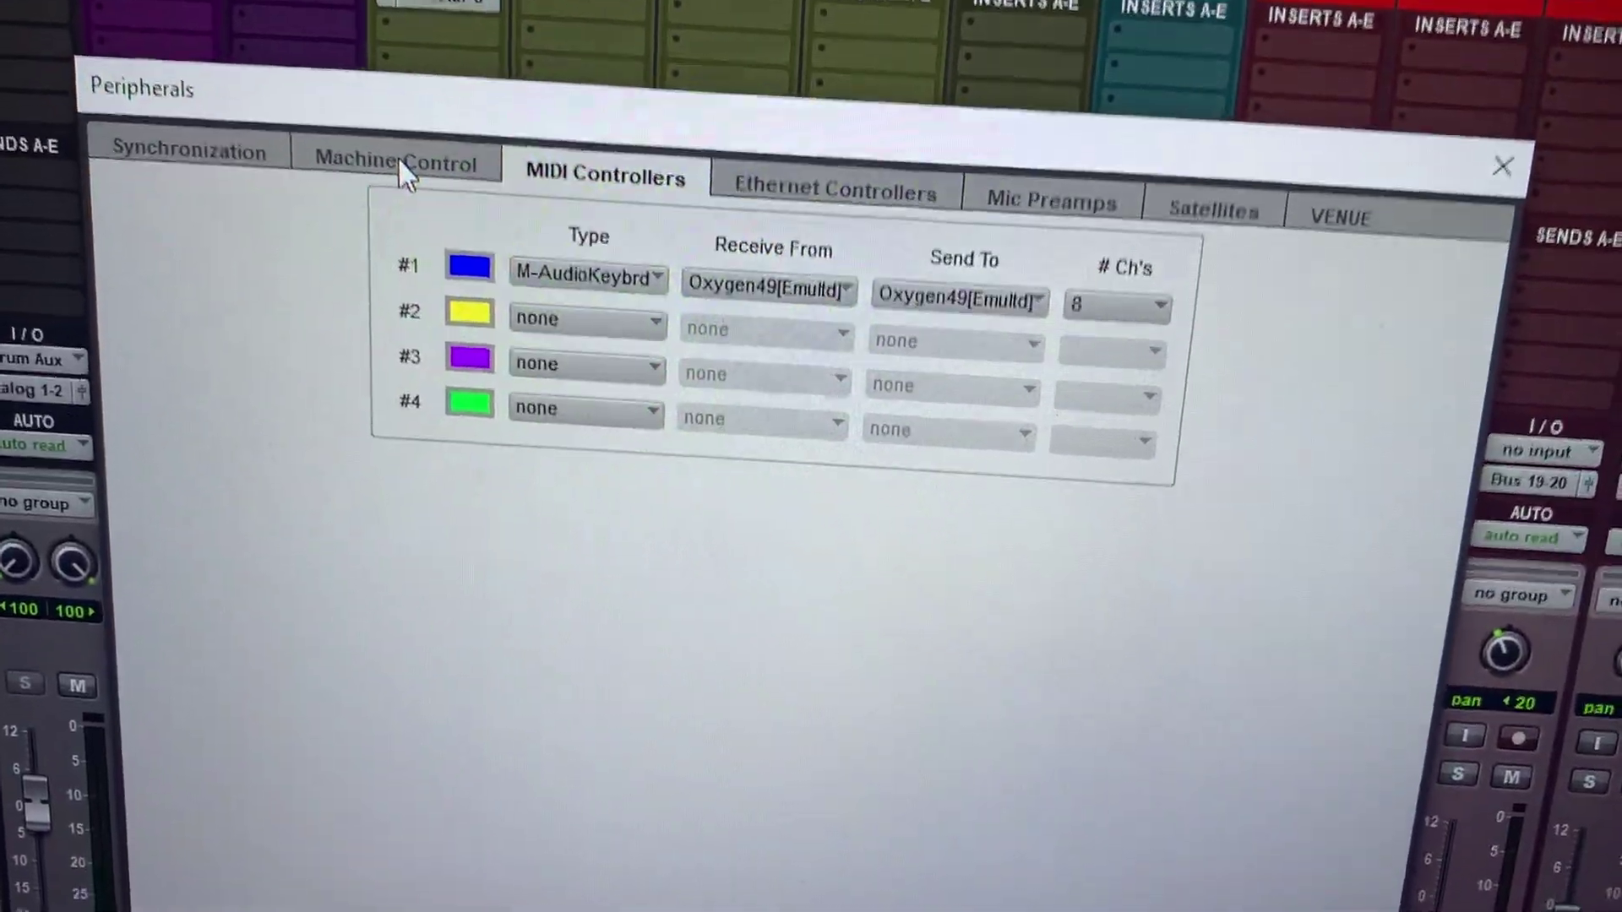
# Keep MIDI Machine Control master enabled with Oxygen 49 [Emulated] as the device.
pyautogui.click(398, 157)
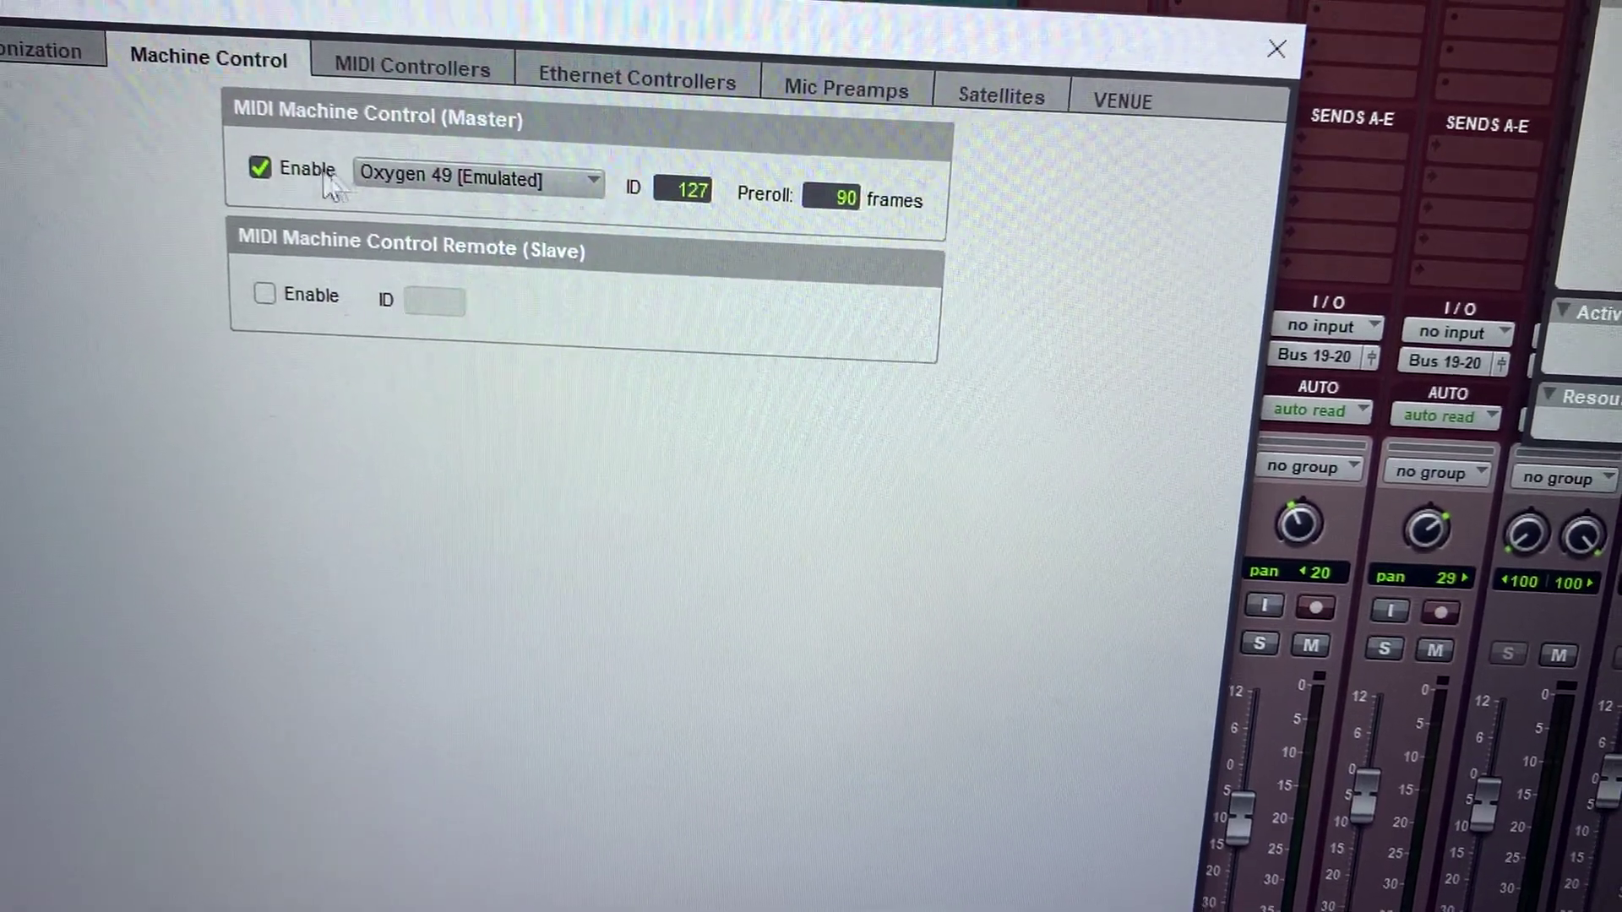
pyautogui.click(393, 175)
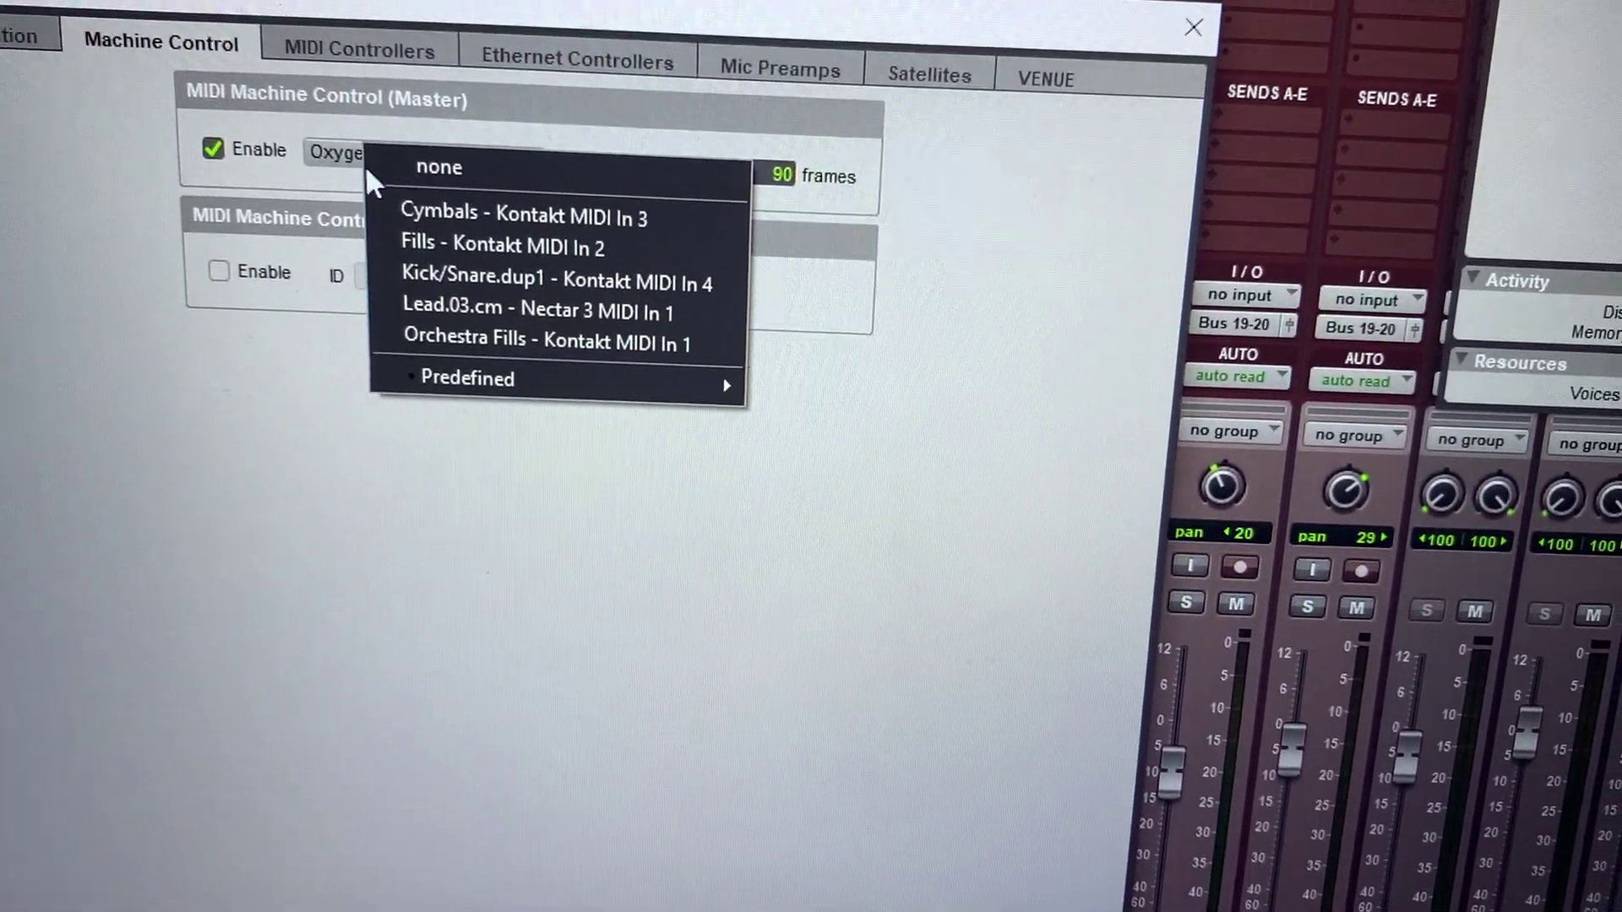
pyautogui.moveTo(403, 312)
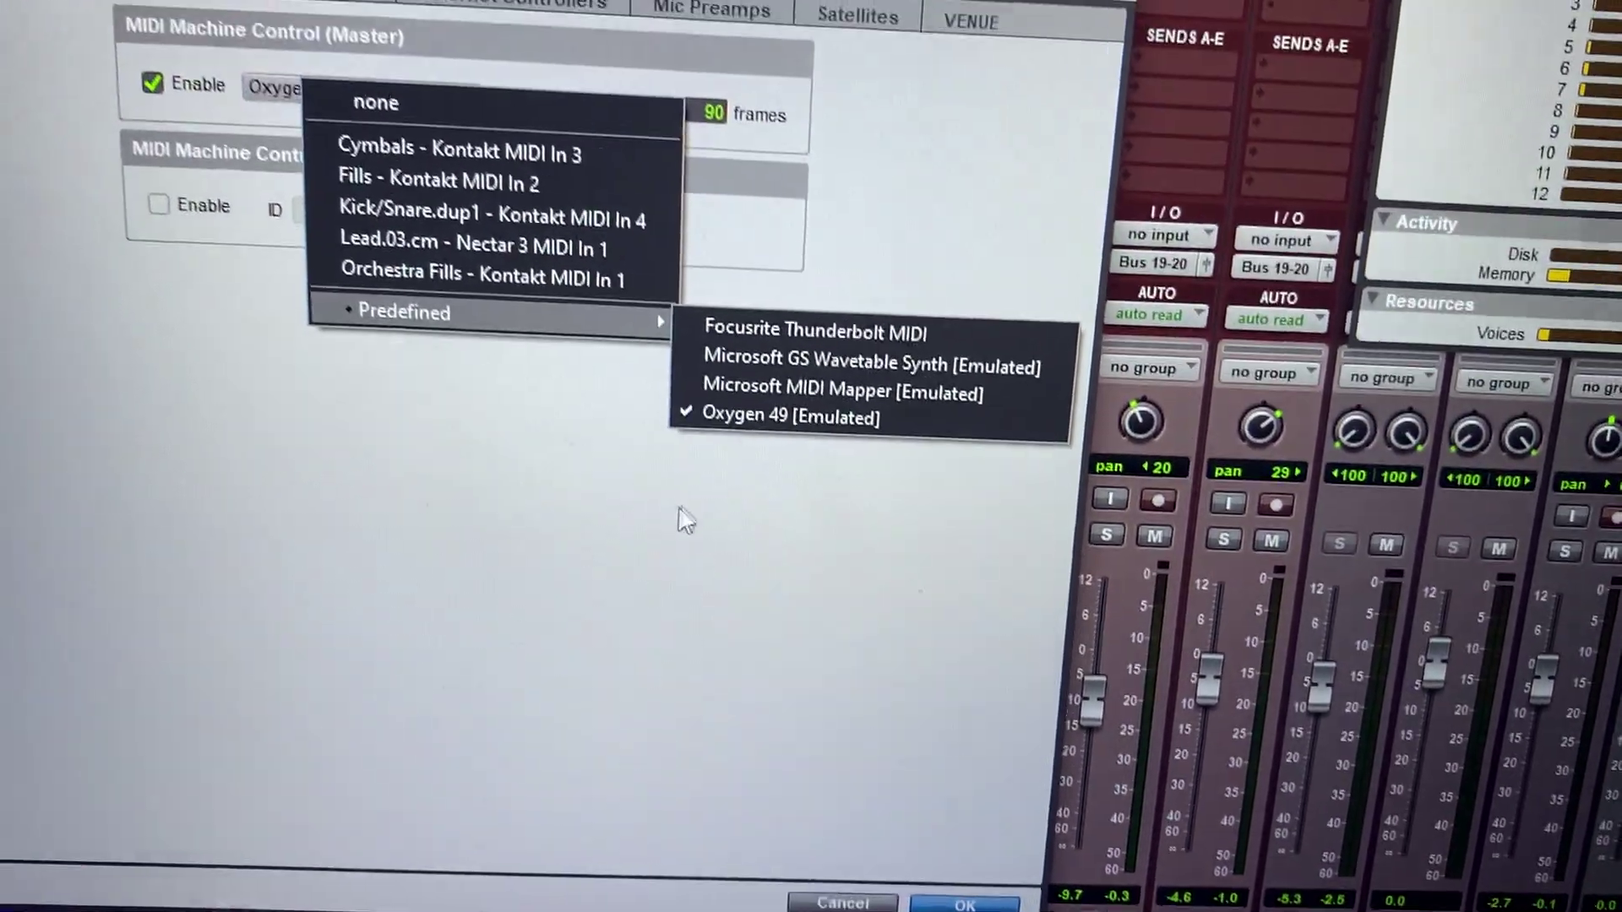
pyautogui.click(681, 517)
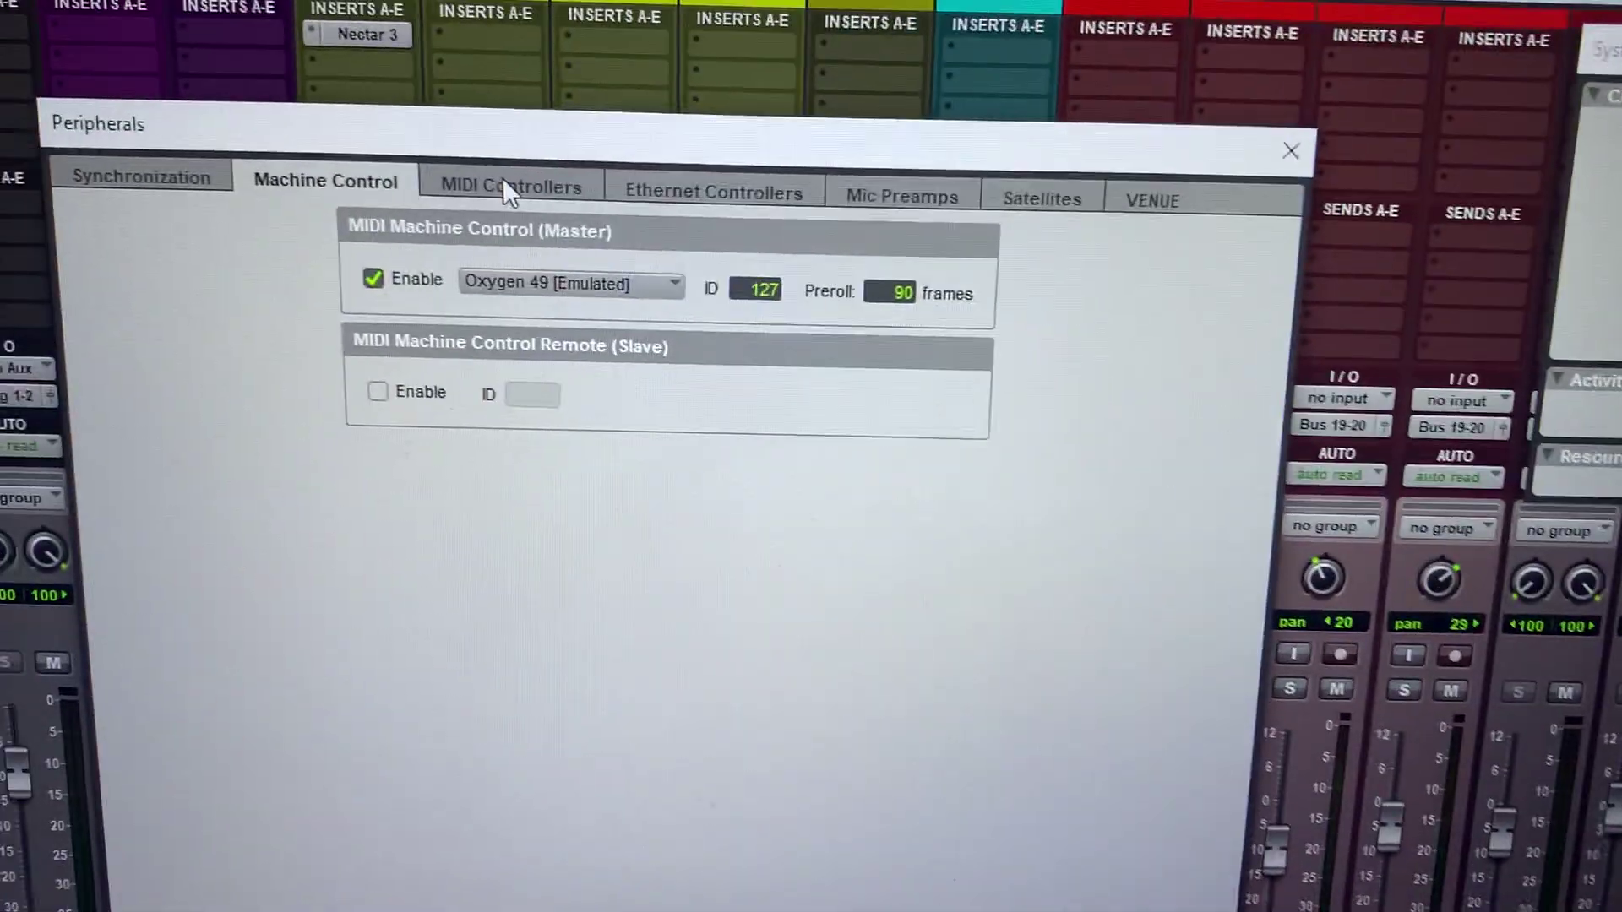
# Give controller #1 type M-Audio Keyboard, with Oxygen 49 [Emulated] as input and output.
pyautogui.click(511, 184)
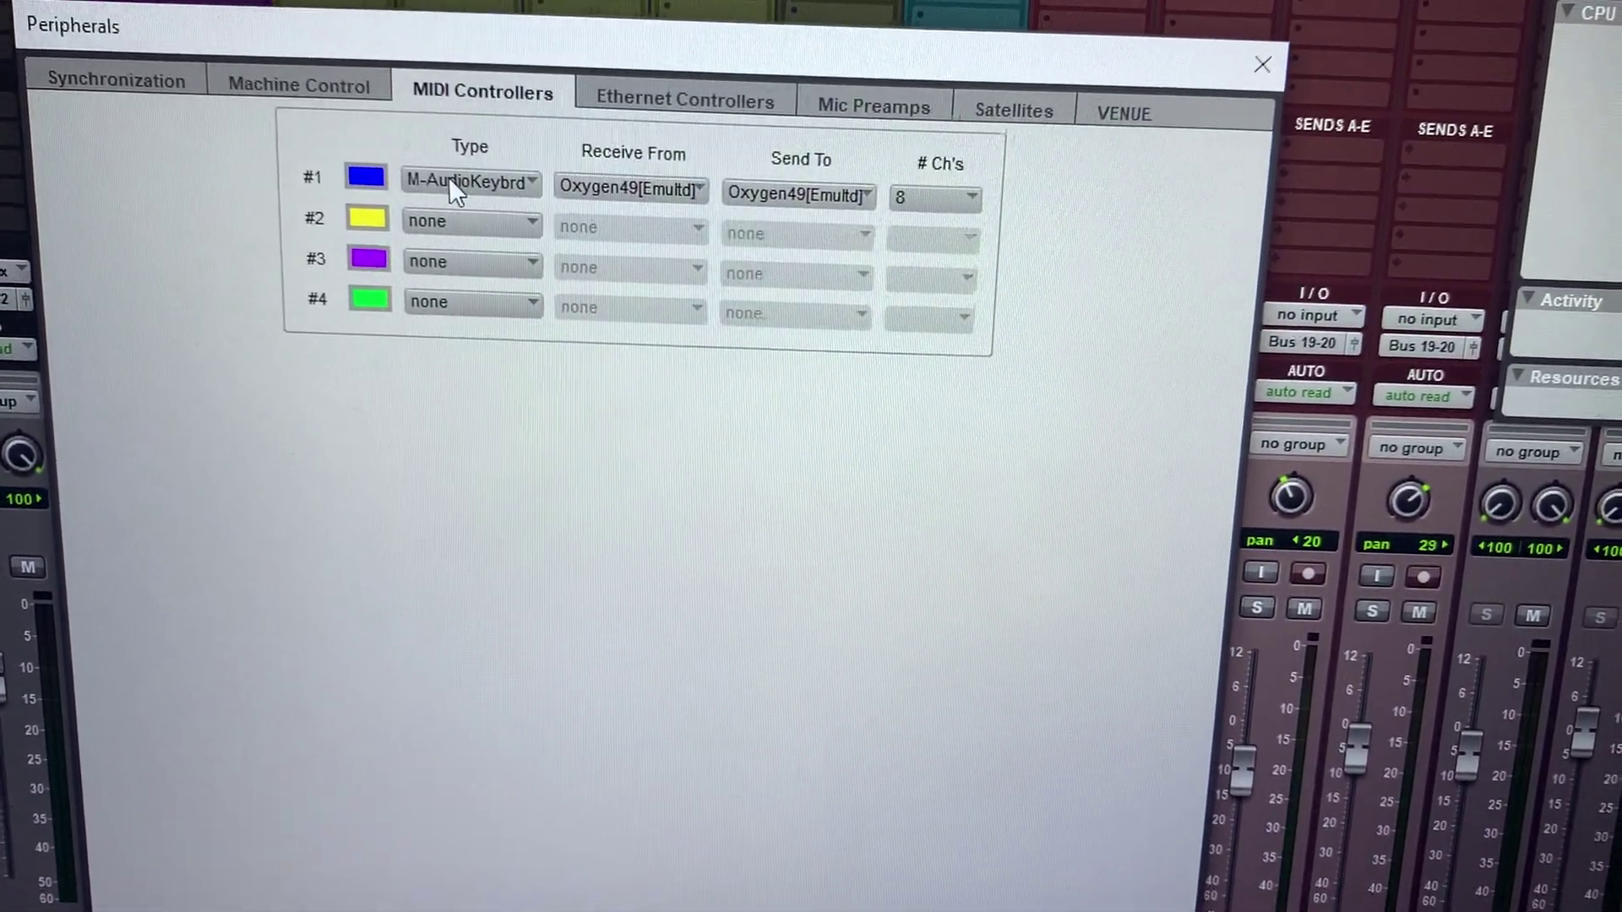
pyautogui.click(448, 176)
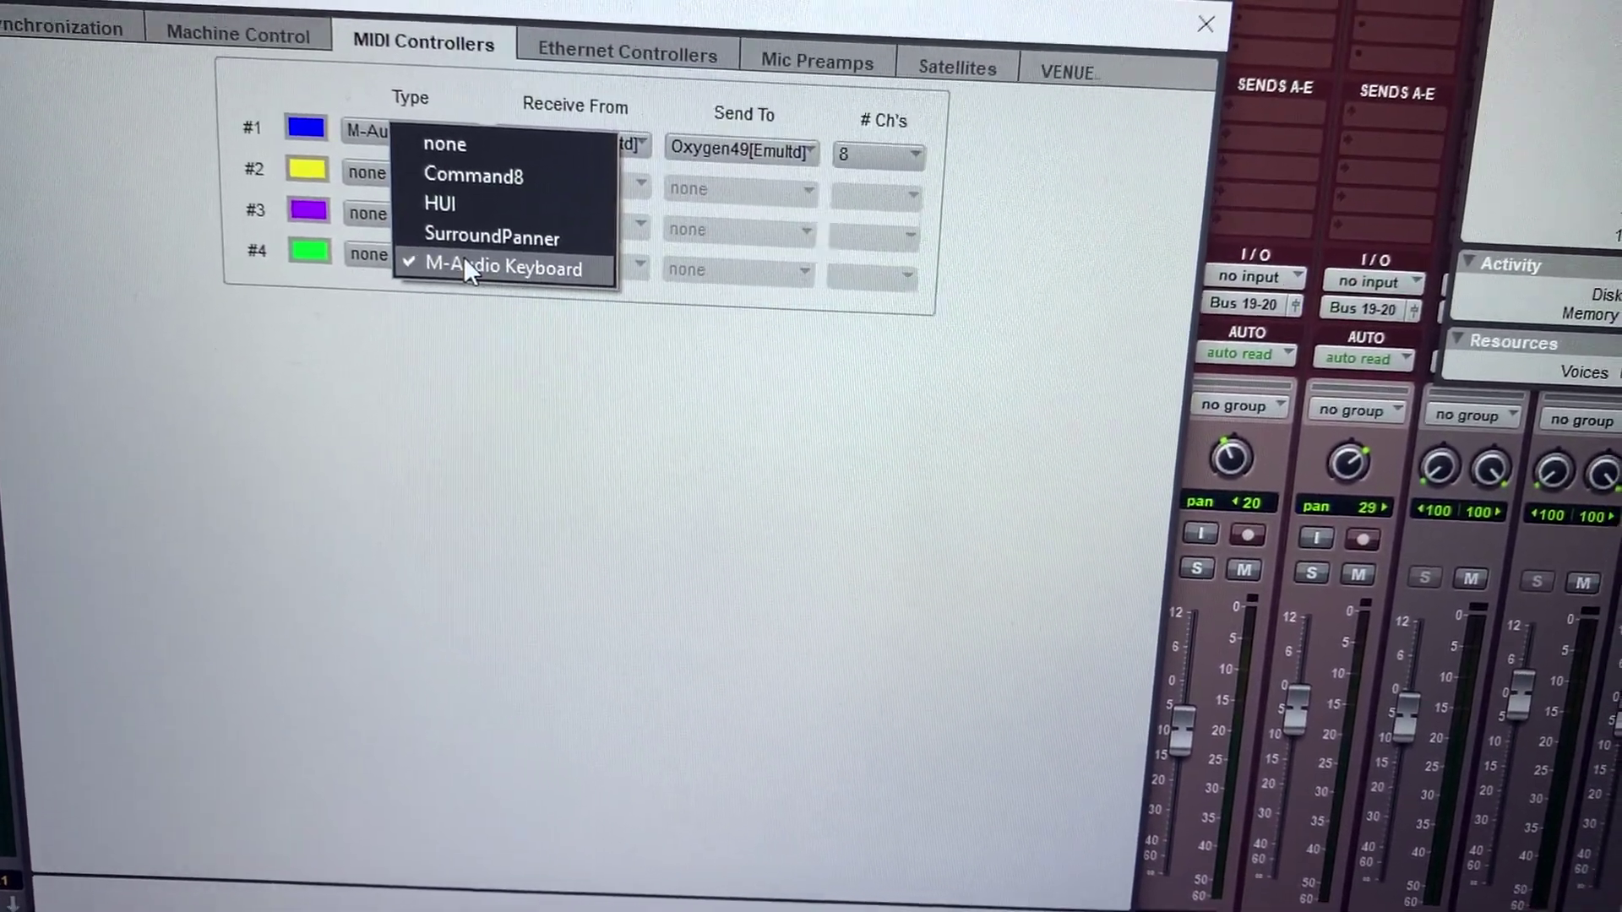
pyautogui.click(540, 432)
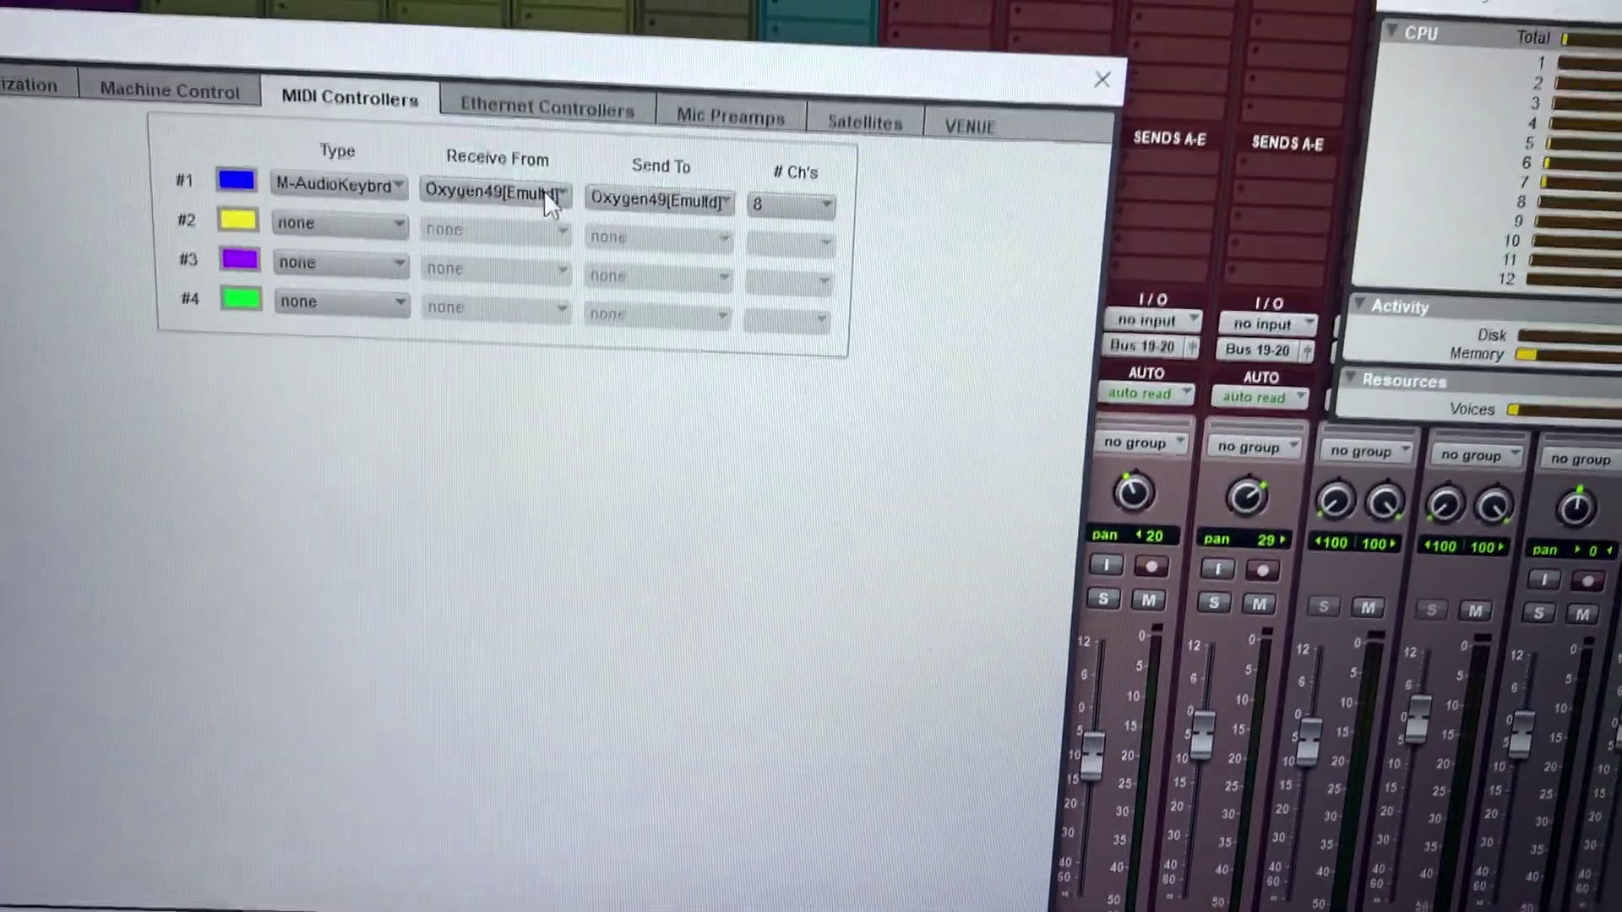
pyautogui.click(526, 209)
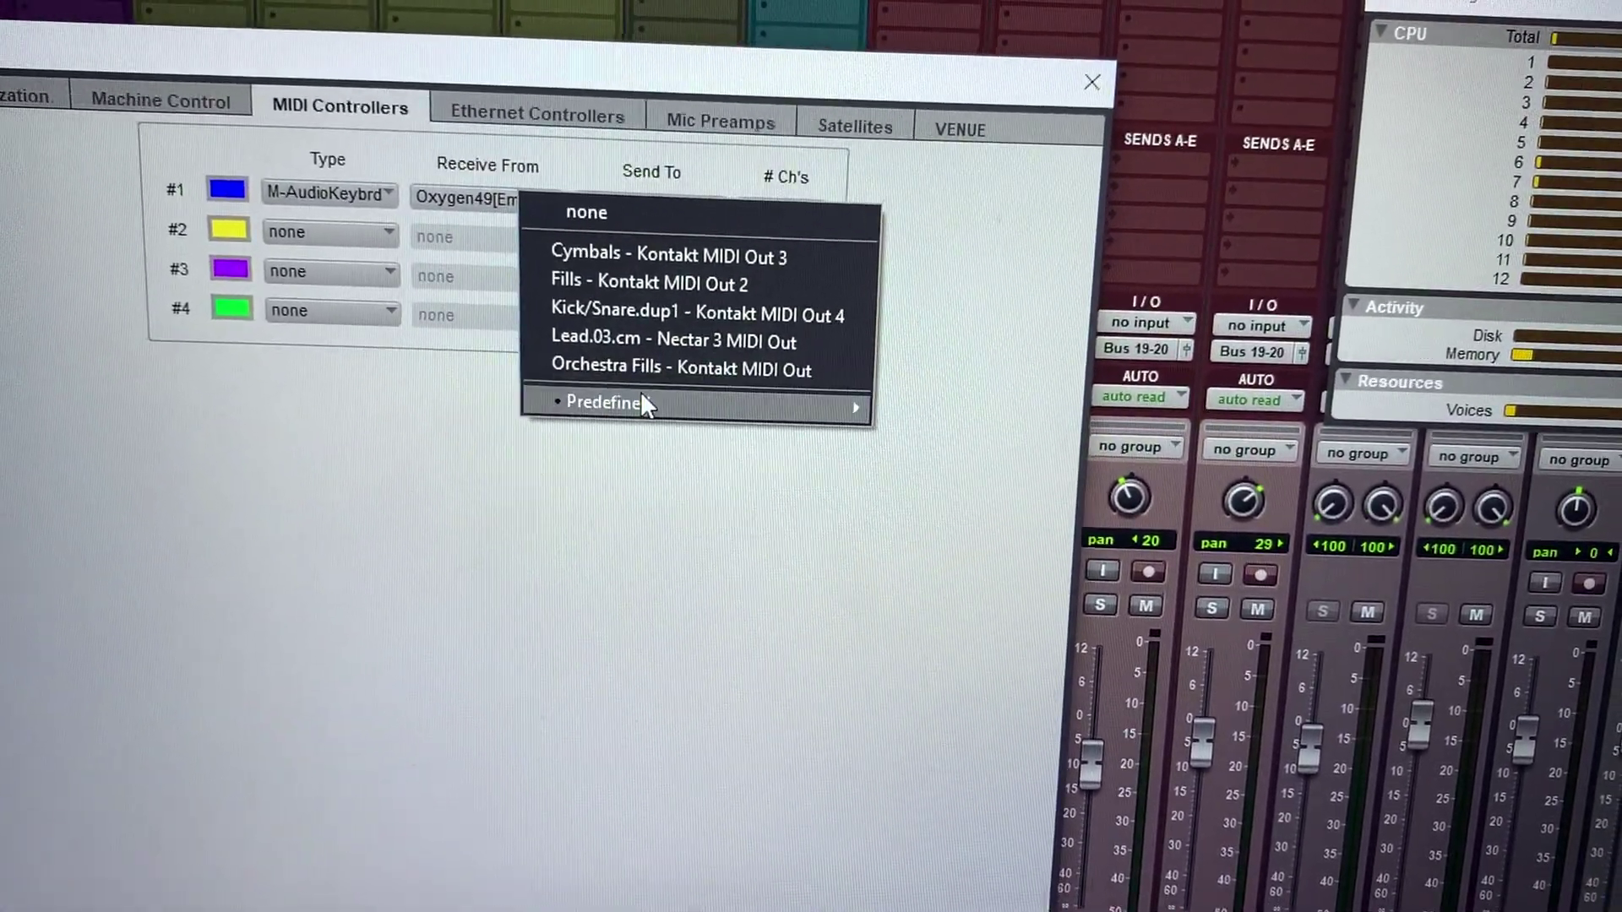
pyautogui.moveTo(631, 380)
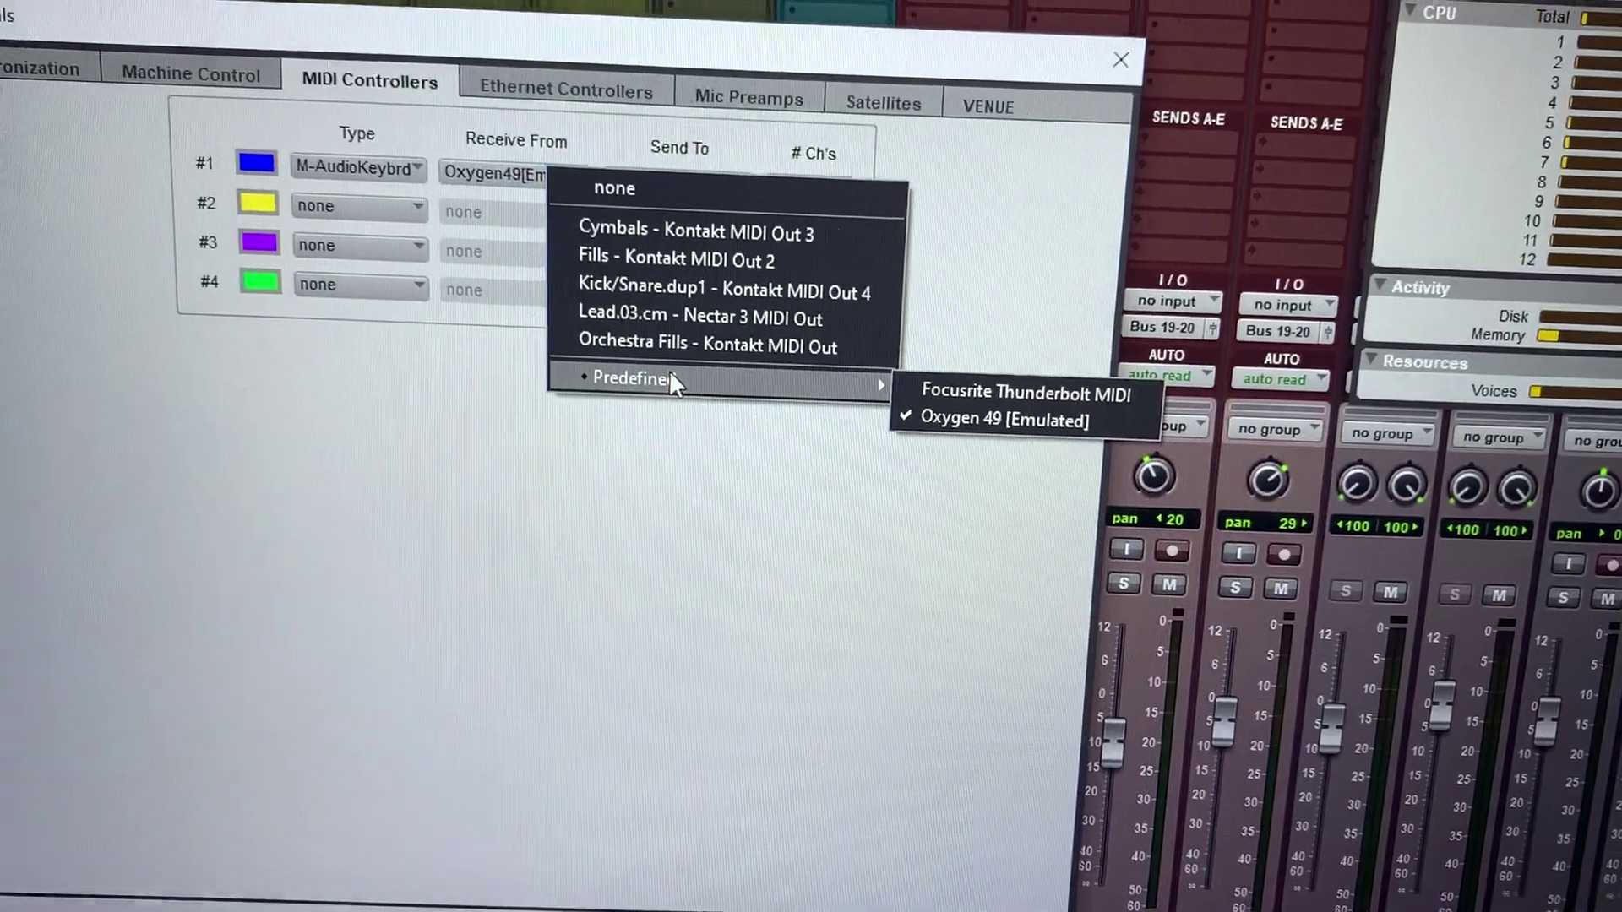
pyautogui.click(669, 441)
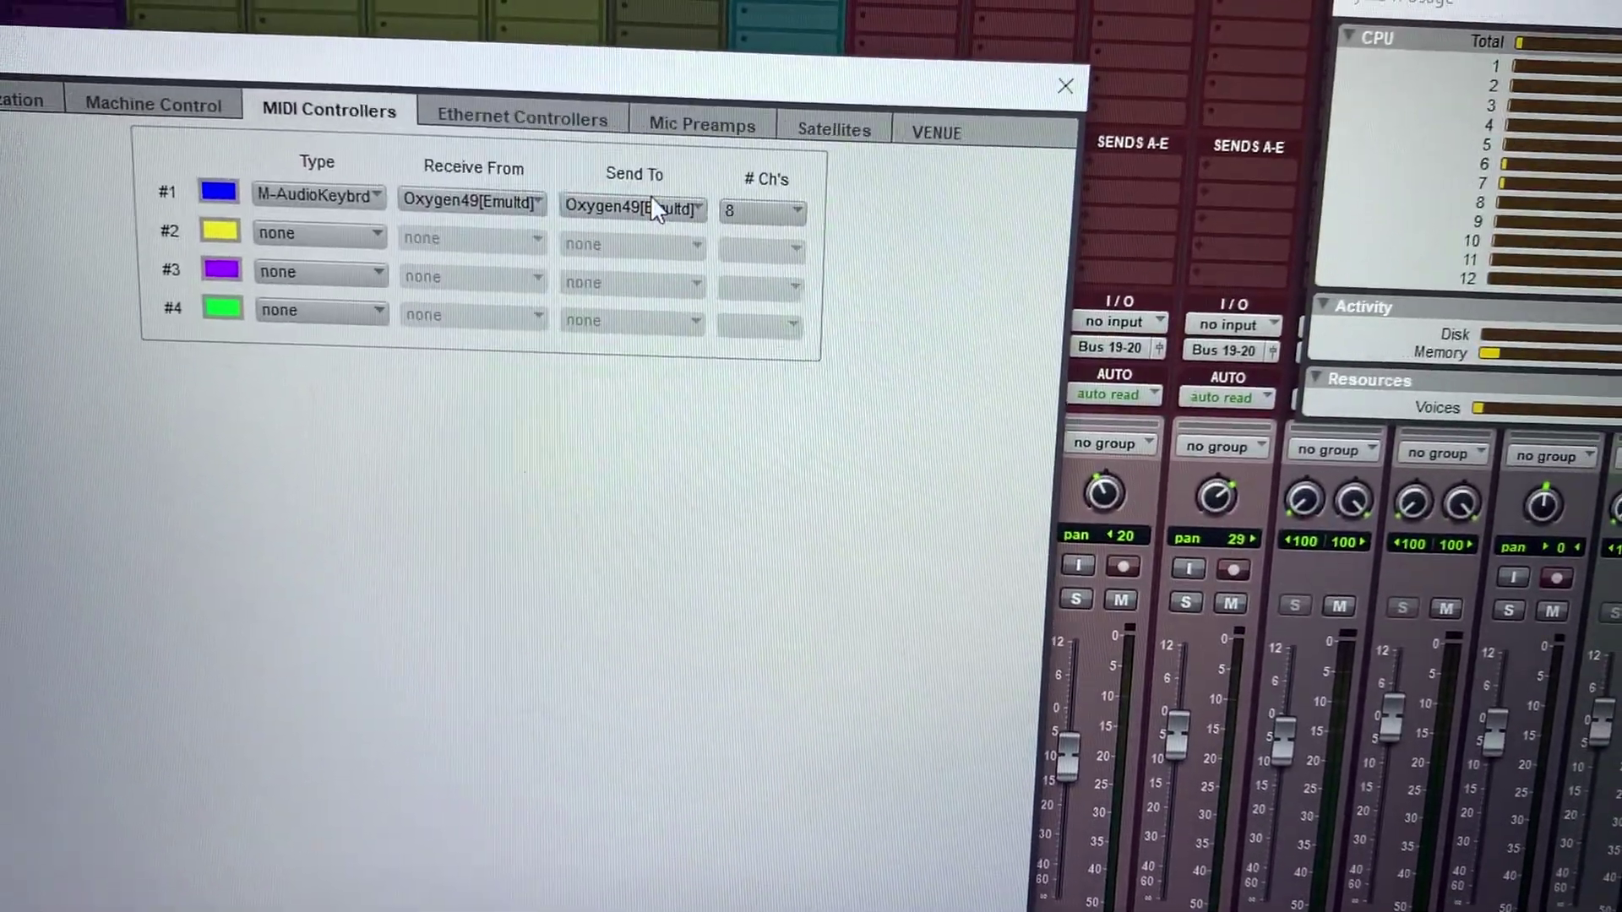
pyautogui.click(650, 203)
pyautogui.moveTo(717, 354)
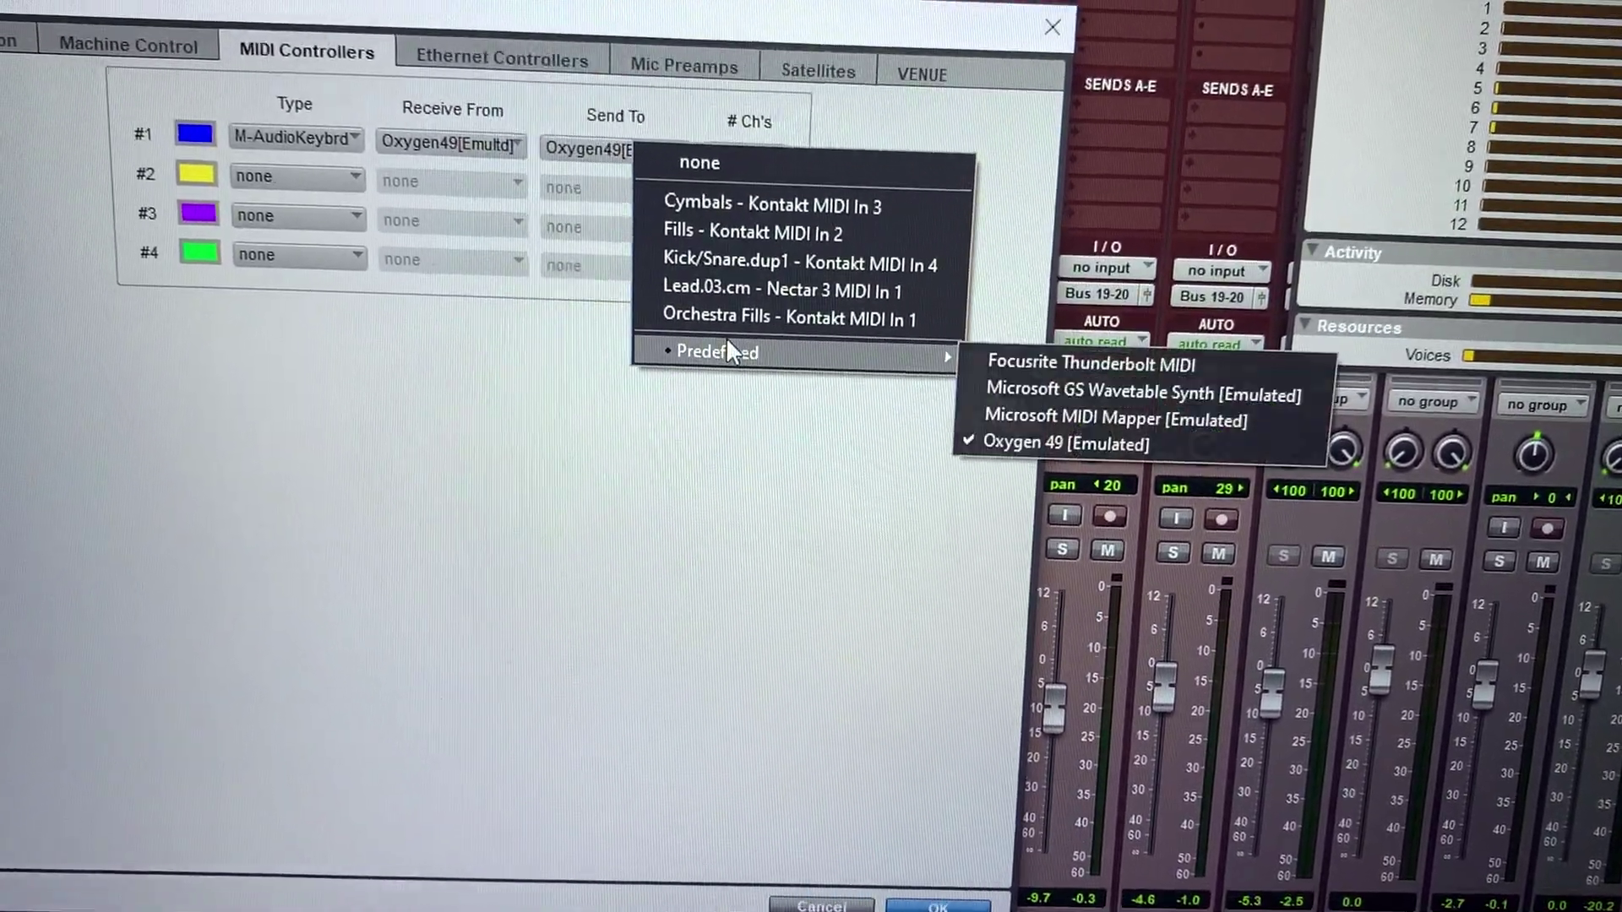
pyautogui.click(718, 575)
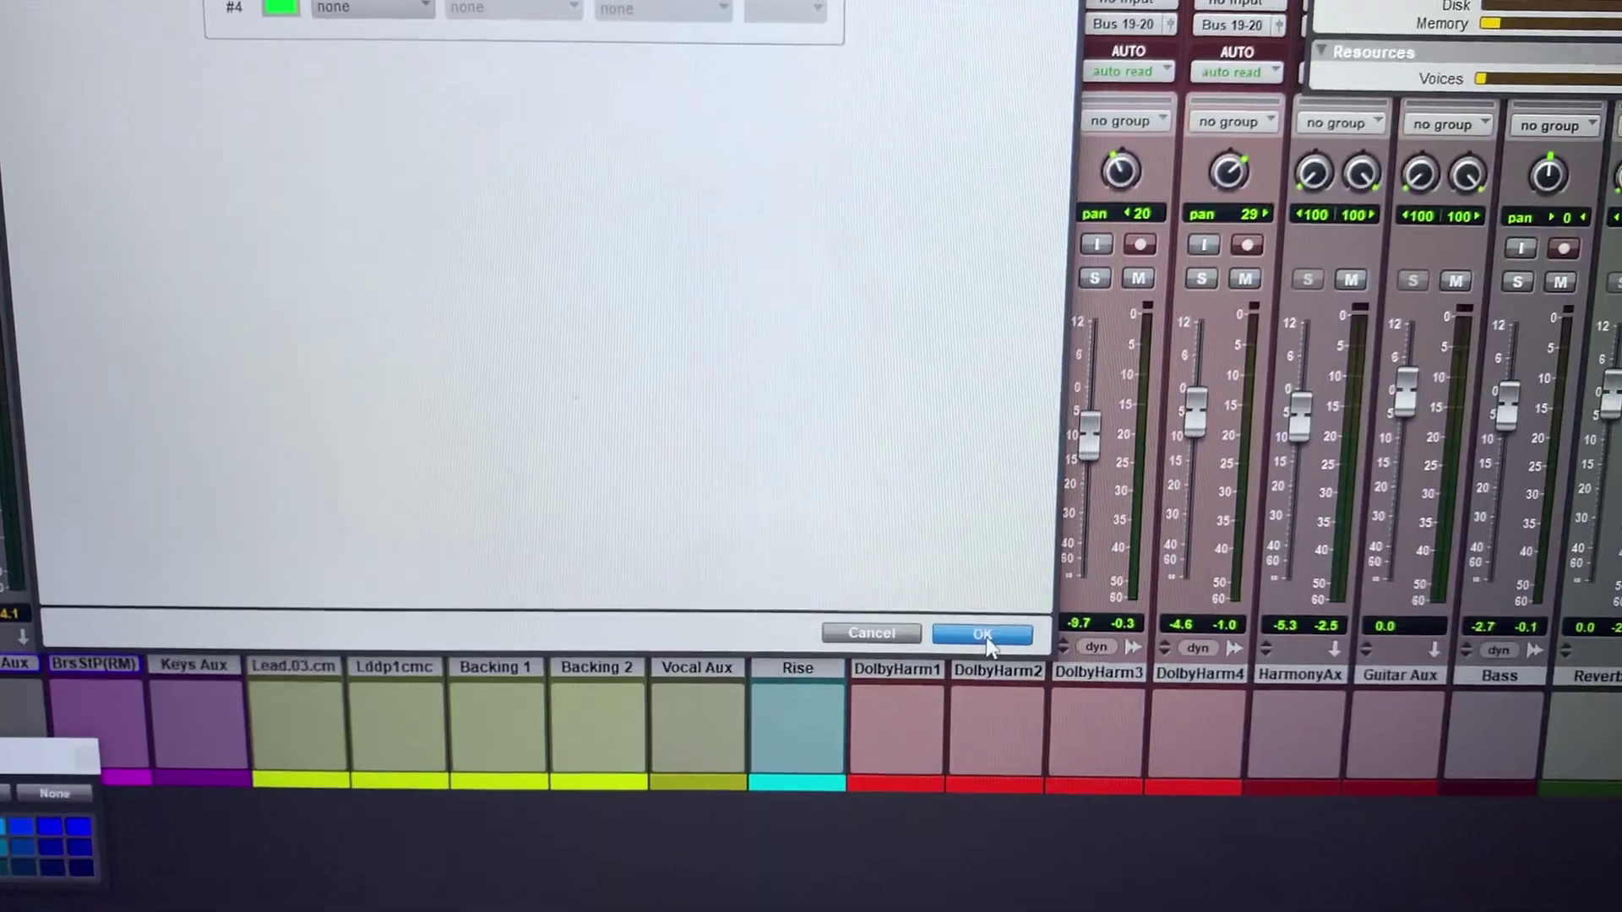
# Confirm the Peripherals dialog with OK, returning to the session mixer.
pyautogui.click(984, 634)
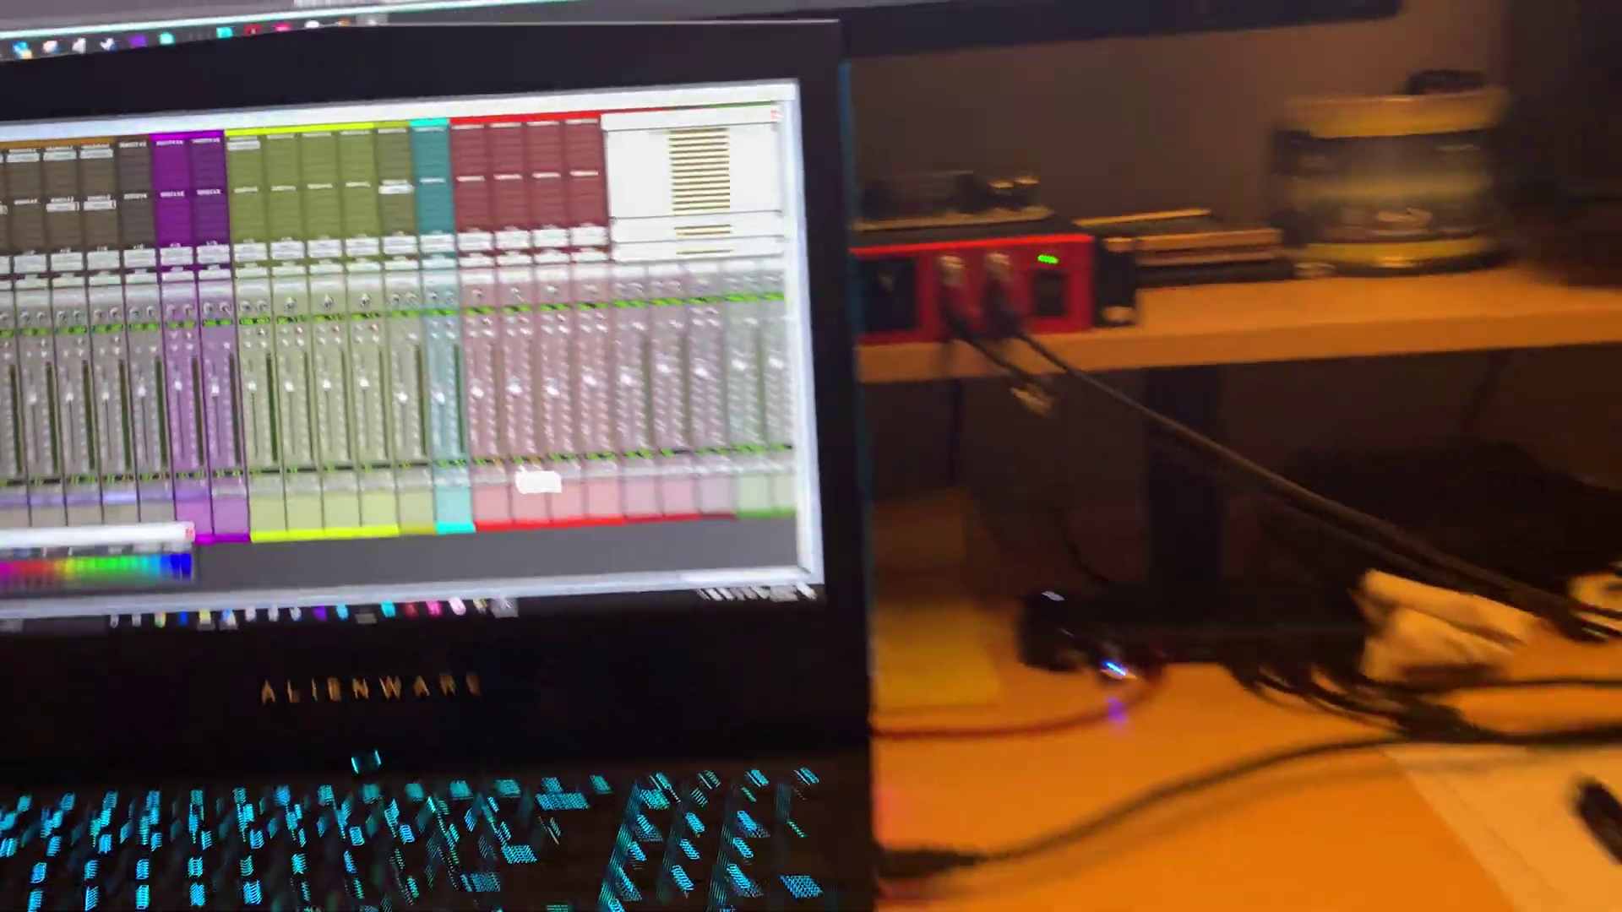